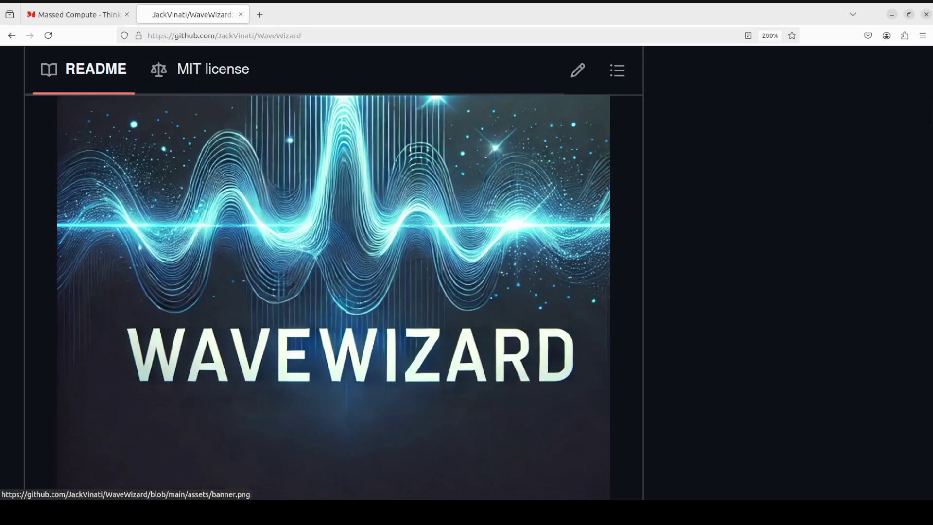
# Step: Switch to the Massed Compute site, then raise the Ubuntu terminal showing the Ubuntu 22.04.4 LTS release info
pyautogui.click(77, 16)
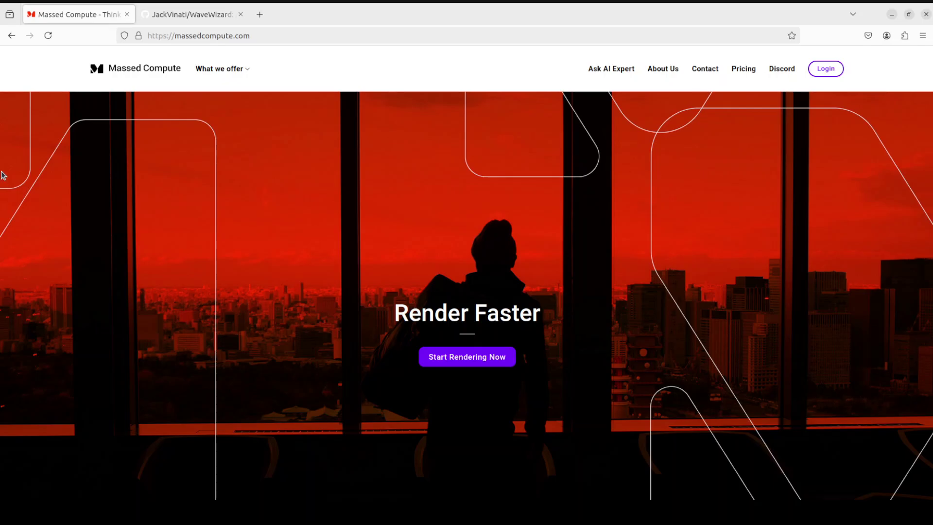
pyautogui.click(3, 125)
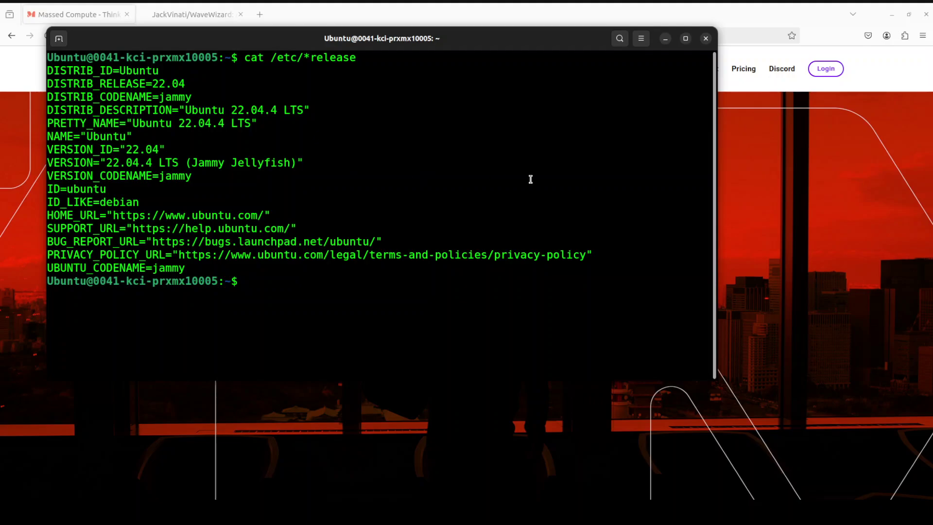
# Step: Rerun nvidia-smi to check the GPU status, then clear the screen
pyautogui.press('Up')
pyautogui.press('Up')
pyautogui.press('Return')
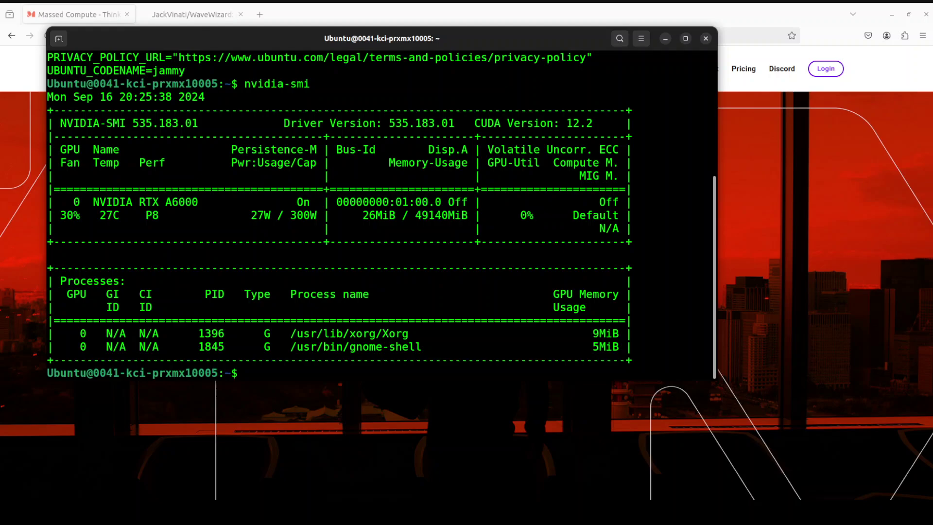
pyautogui.write('clear')
pyautogui.press('Return')
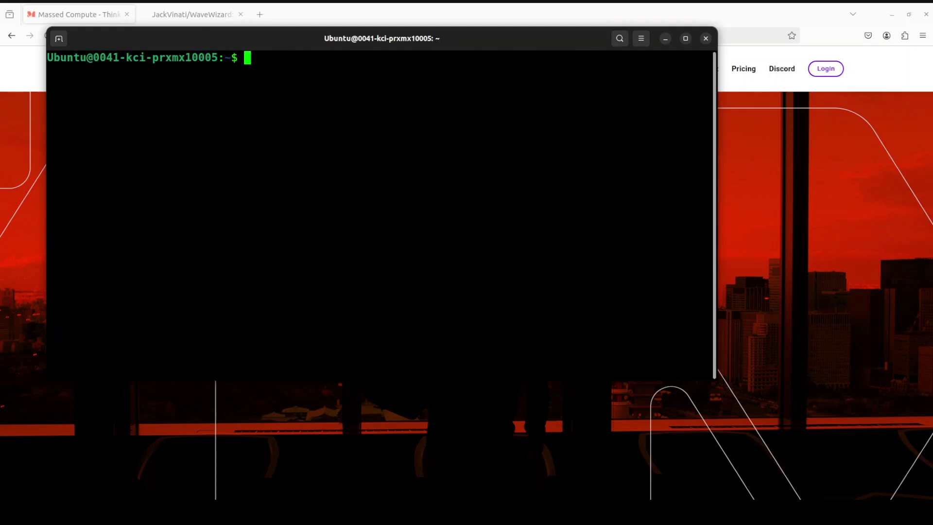
# Step: Create and activate a Python 3.11 conda environment named ww
pyautogui.rightClick(272, 108)
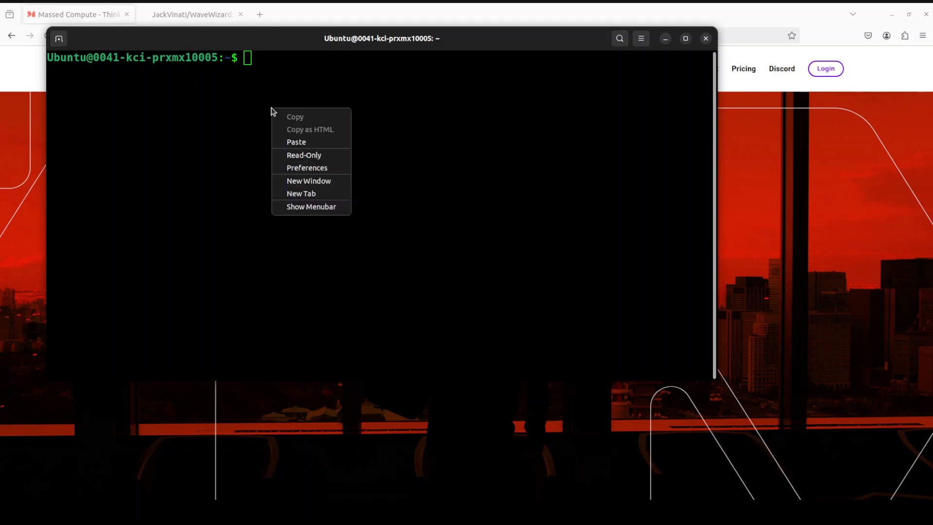
pyautogui.click(316, 142)
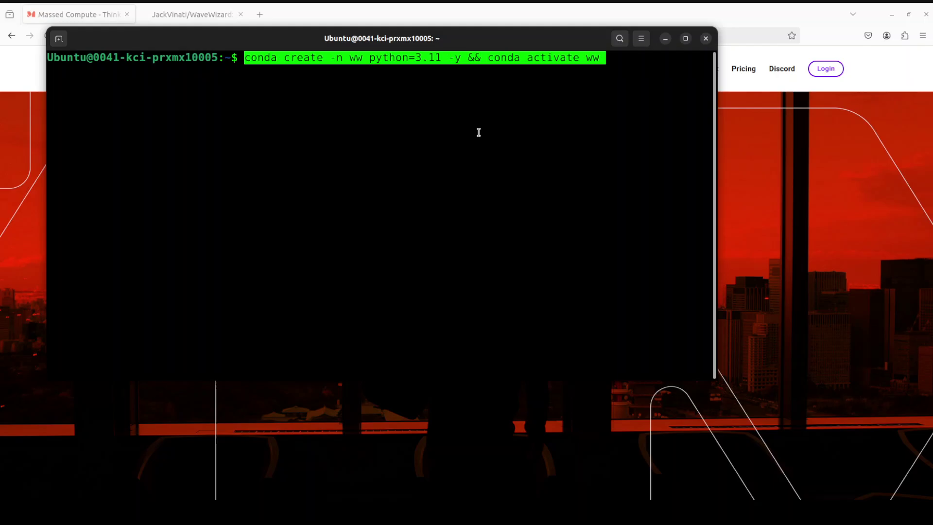
pyautogui.press('Return')
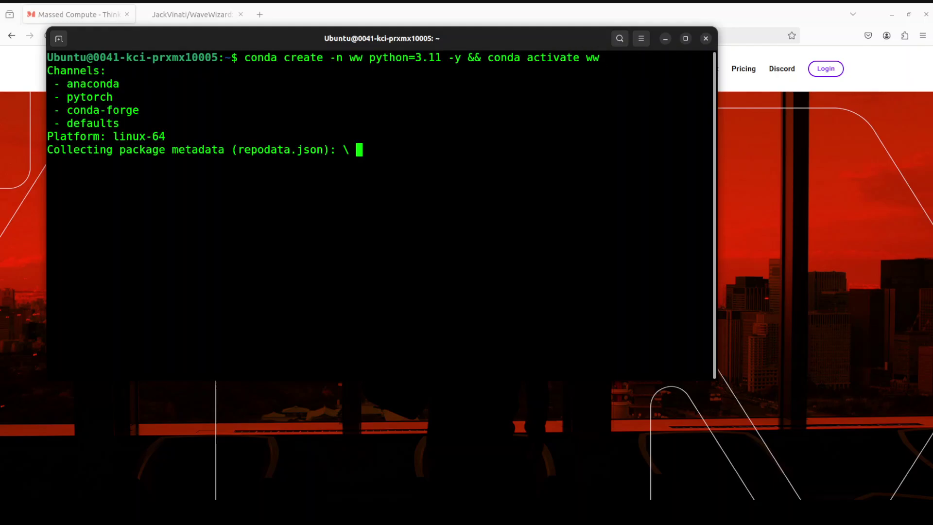
# Step: Switch back to the JackVinati/WaveWizard GitHub README while the environment builds
pyautogui.click(194, 17)
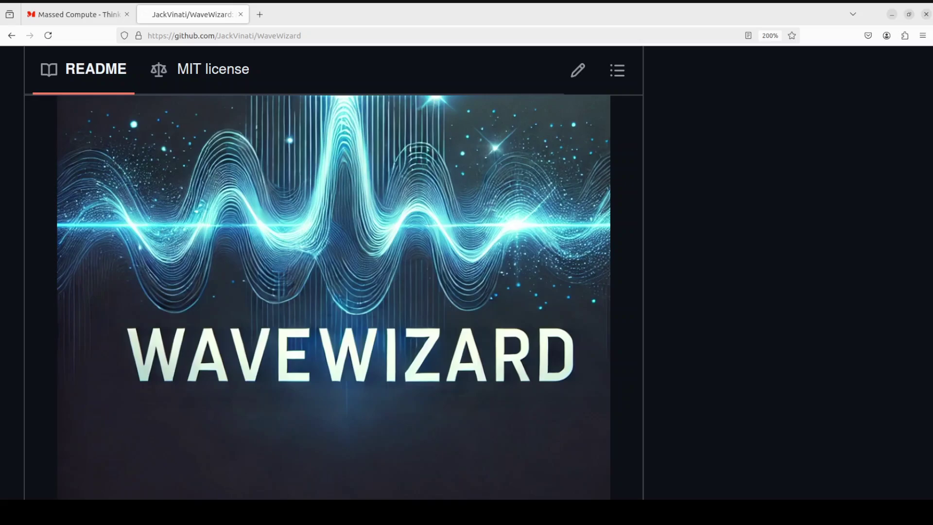
# Step: Pip-install torch 2.4.1, torchaudio 2.4.1 and torchvision 0.19.1 in the terminal, then clear it
pyautogui.click(6, 126)
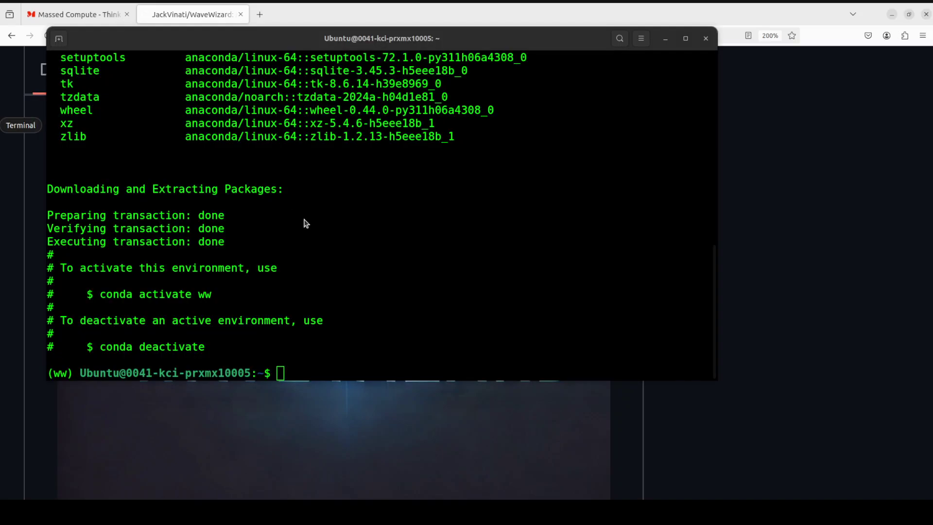
pyautogui.rightClick(353, 212)
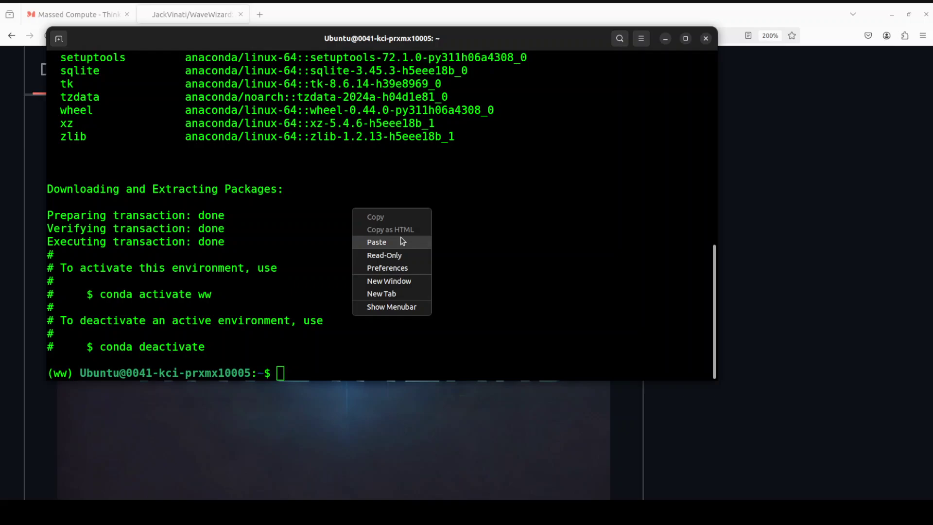
pyautogui.click(400, 237)
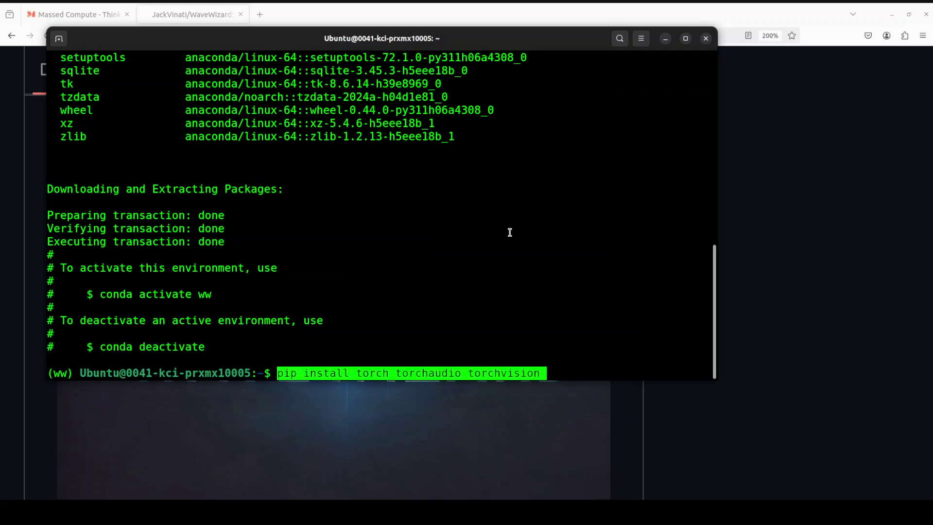
pyautogui.press('Return')
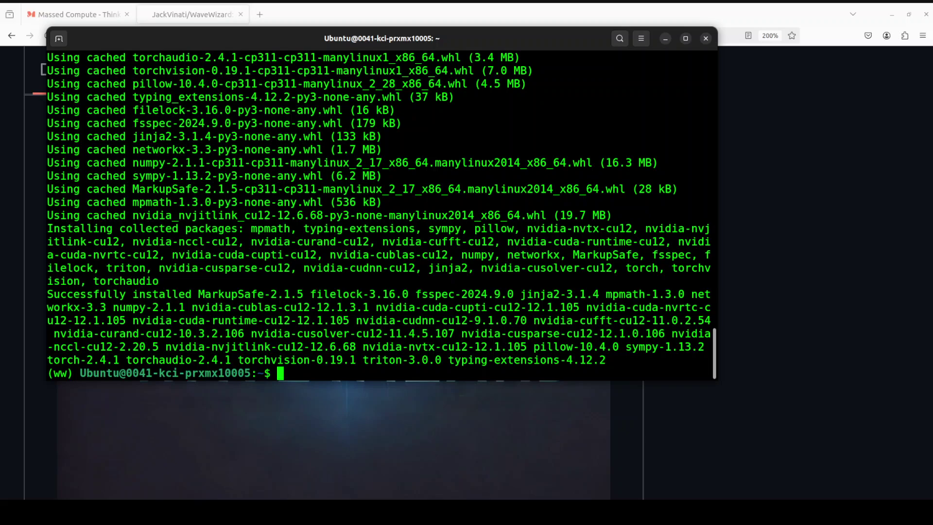
pyautogui.write('clear')
pyautogui.press('Return')
# Step: Clone the WaveWizard repository and move into its folder
pyautogui.rightClick(304, 109)
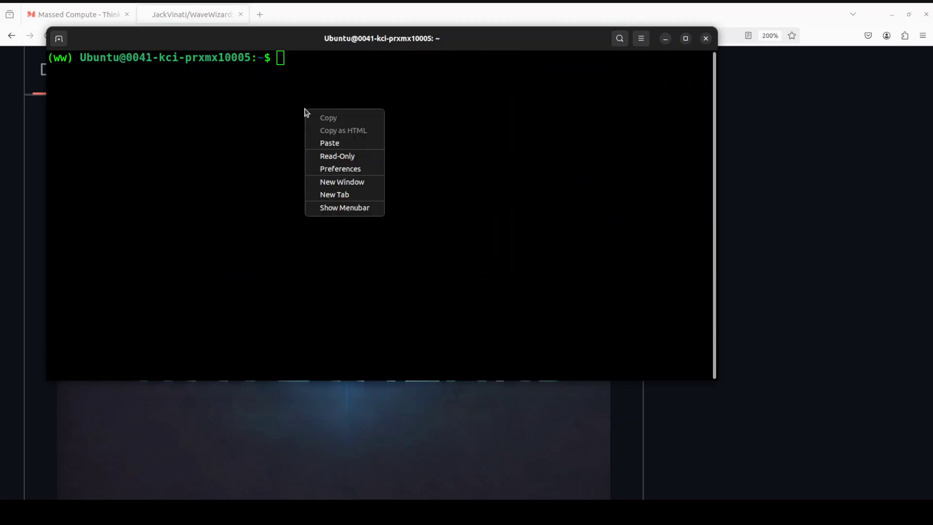
pyautogui.click(339, 142)
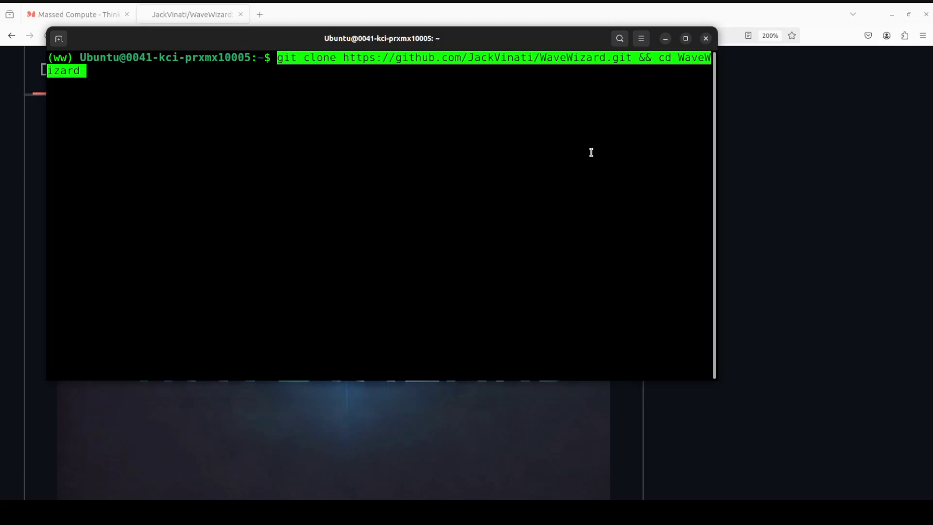
pyautogui.press('Return')
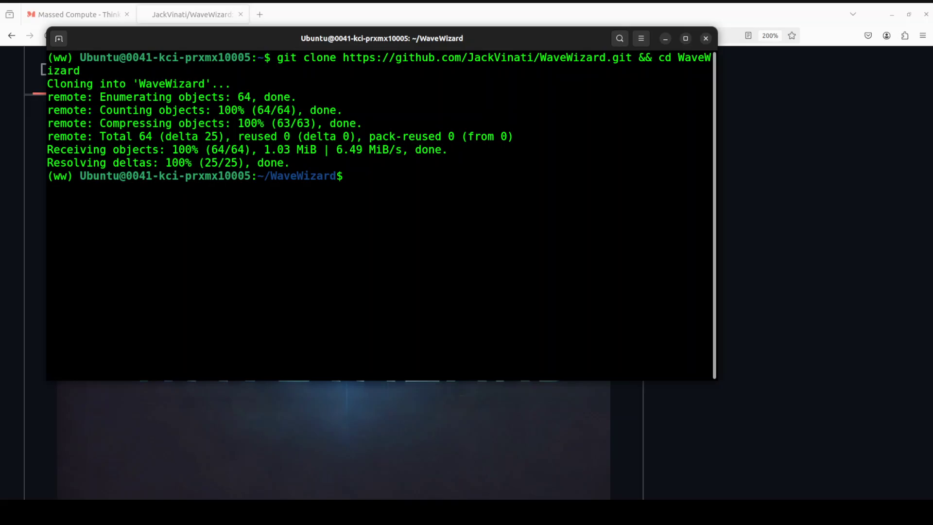
# Step: Install requirements.txt, including gradio 4.44.0 and librosa 0.10.2.post1, then clear the screen
pyautogui.rightClick(341, 216)
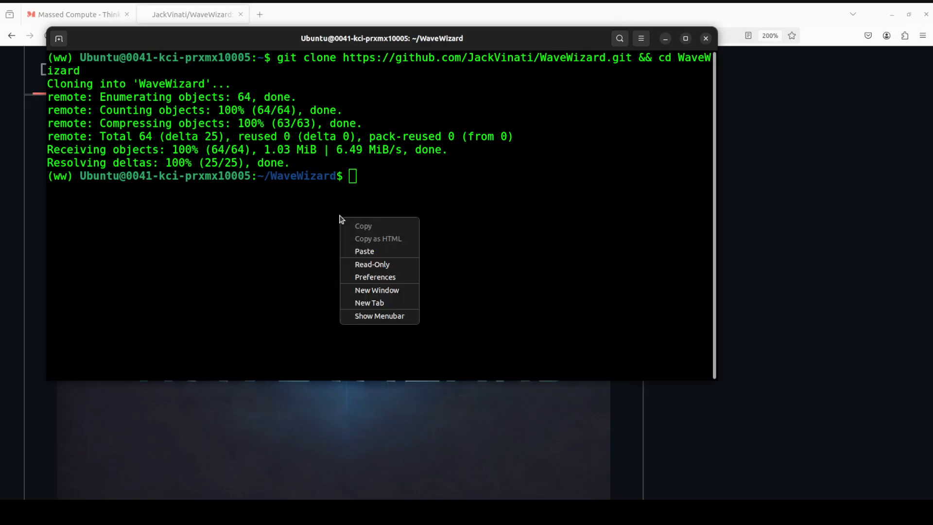
pyautogui.click(384, 254)
pyautogui.press('Return')
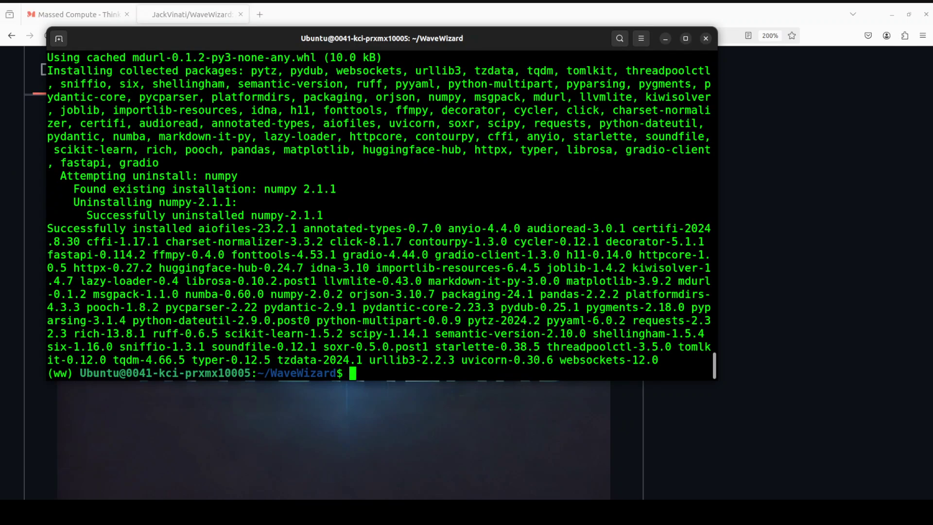
pyautogui.write('clear')
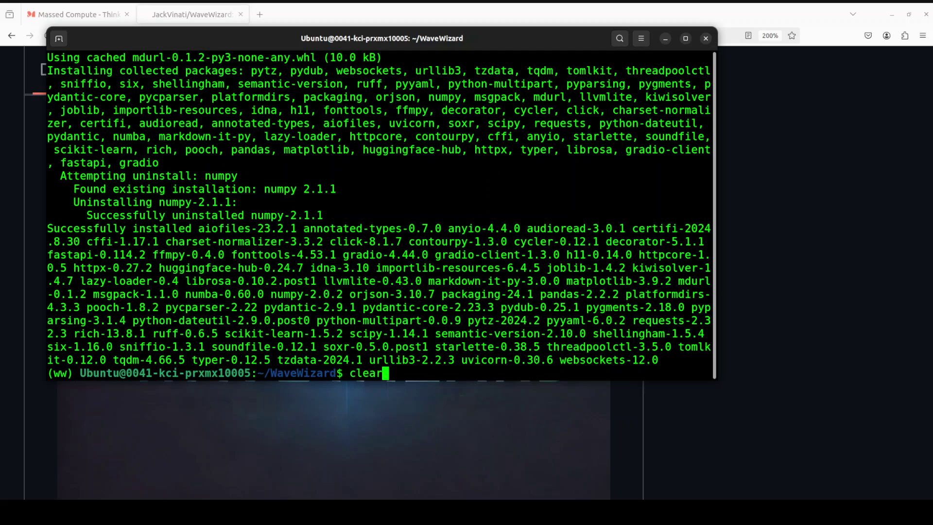
pyautogui.press('Return')
pyautogui.rightClick(343, 151)
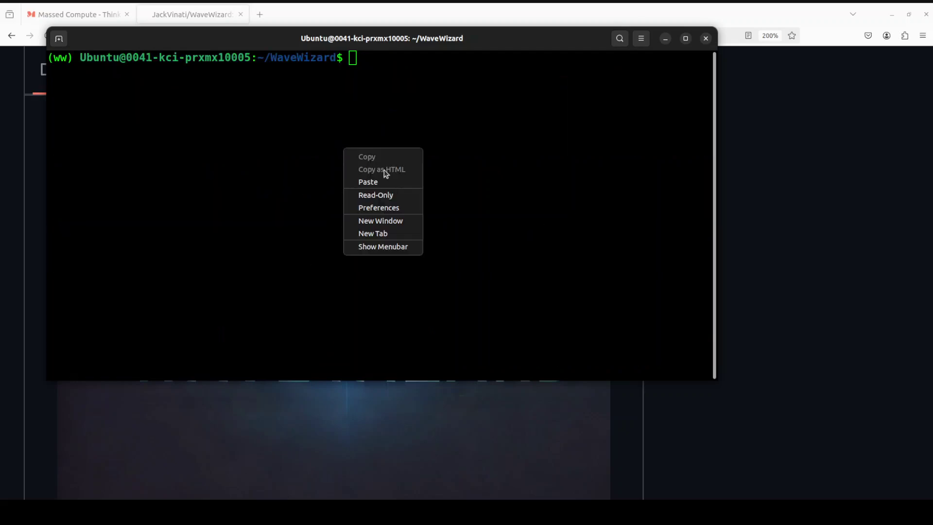
pyautogui.click(382, 183)
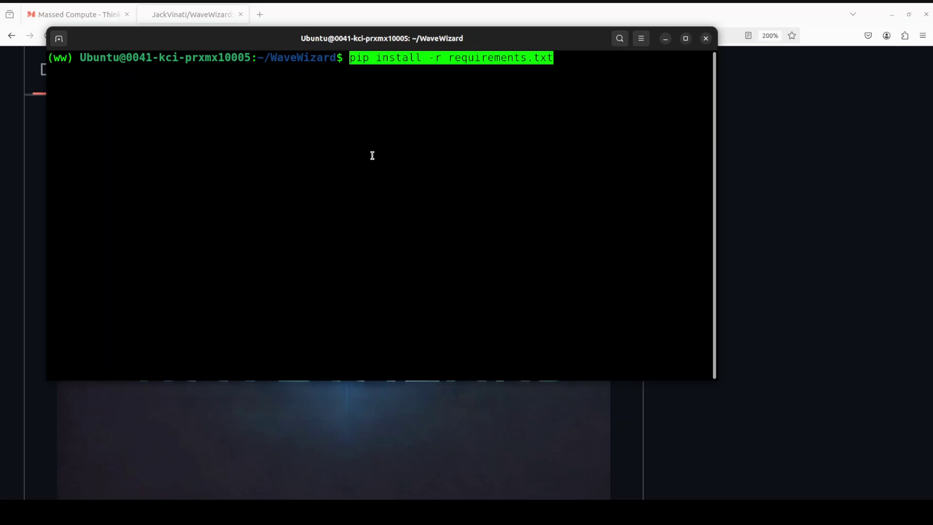
pyautogui.press('BackSpace')
pyautogui.press('BackSpace')
pyautogui.press('BackSpace')
pyautogui.press('BackSpace')
pyautogui.press('BackSpace')
pyautogui.press('BackSpace')
pyautogui.press('BackSpace')
pyautogui.press('BackSpace')
pyautogui.press('BackSpace')
pyautogui.press('BackSpace')
pyautogui.press('BackSpace')
pyautogui.press('BackSpace')
pyautogui.press('BackSpace')
pyautogui.press('BackSpace')
pyautogui.press('BackSpace')
pyautogui.press('BackSpace')
pyautogui.press('BackSpace')
pyautogui.press('BackSpace')
pyautogui.press('BackSpace')
pyautogui.press('BackSpace')
pyautogui.press('BackSpace')
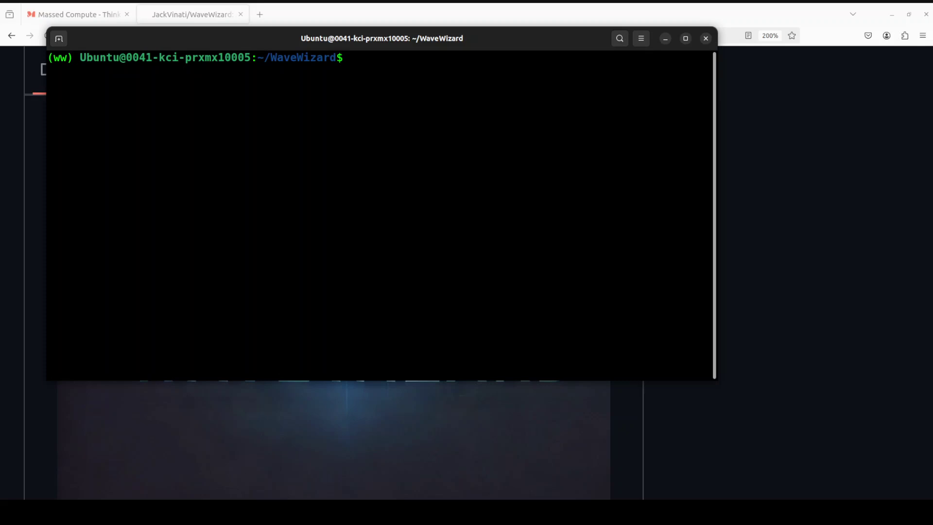
pyautogui.rightClick(306, 116)
pyautogui.click(332, 149)
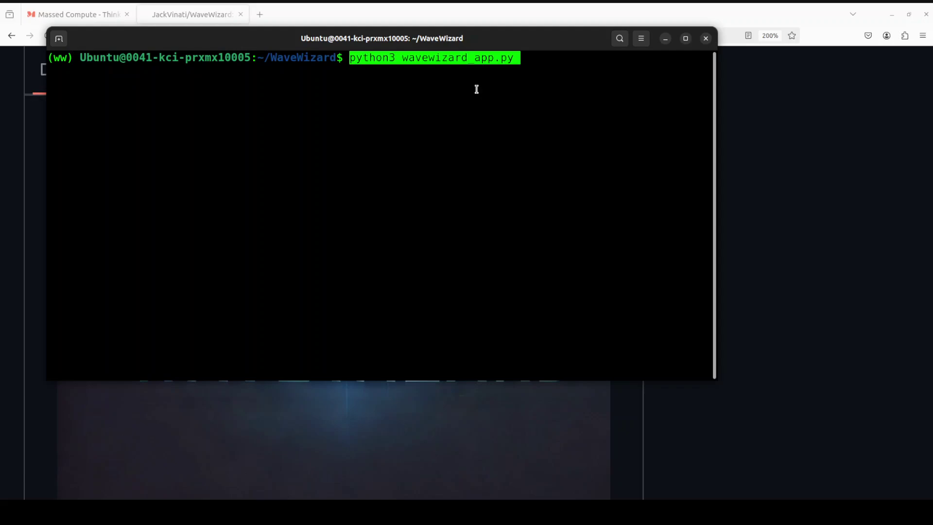
pyautogui.press('Return')
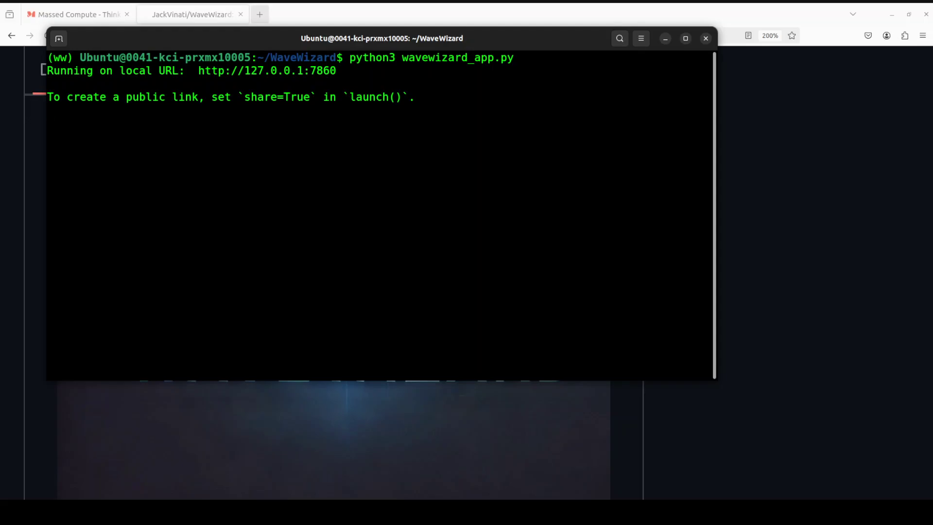
# Step: Open localhost:7860 in a new browser tab
pyautogui.click(259, 14)
pyautogui.write('localhost:7860')
pyautogui.press('Return')
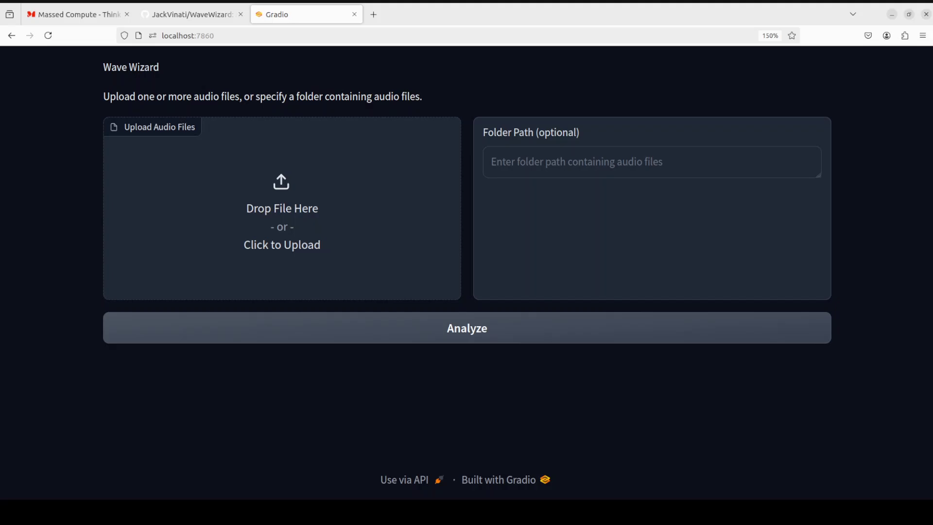
# Step: Upload LDC2007S10.wav from the myfiles folder into WaveWizard
pyautogui.click(284, 210)
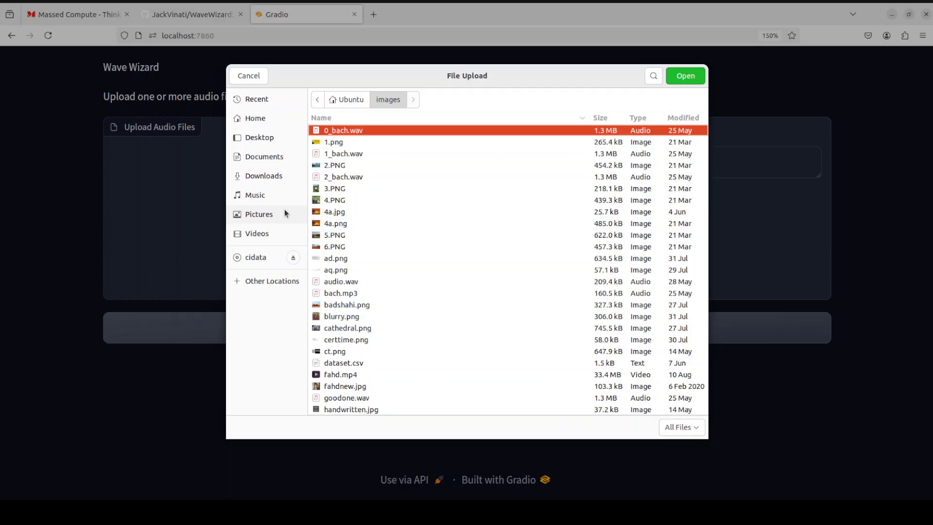
pyautogui.click(349, 100)
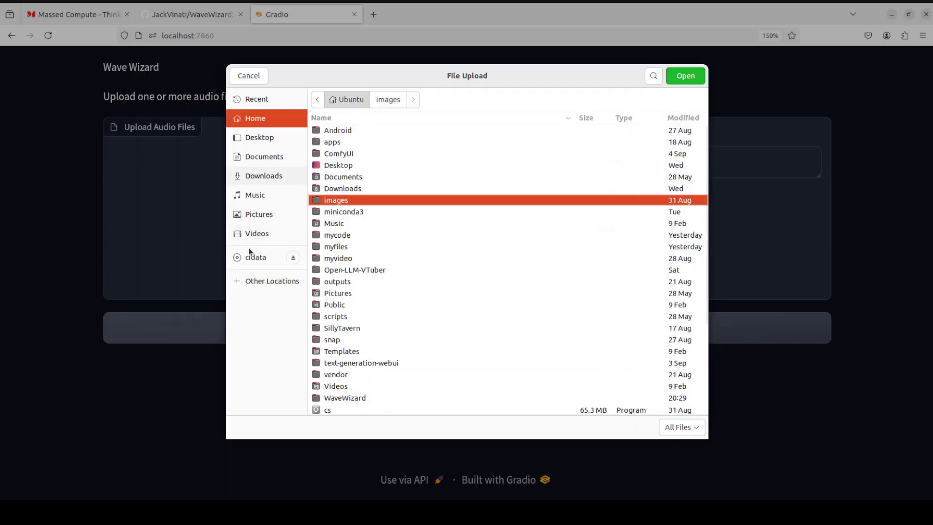
pyautogui.doubleClick(344, 246)
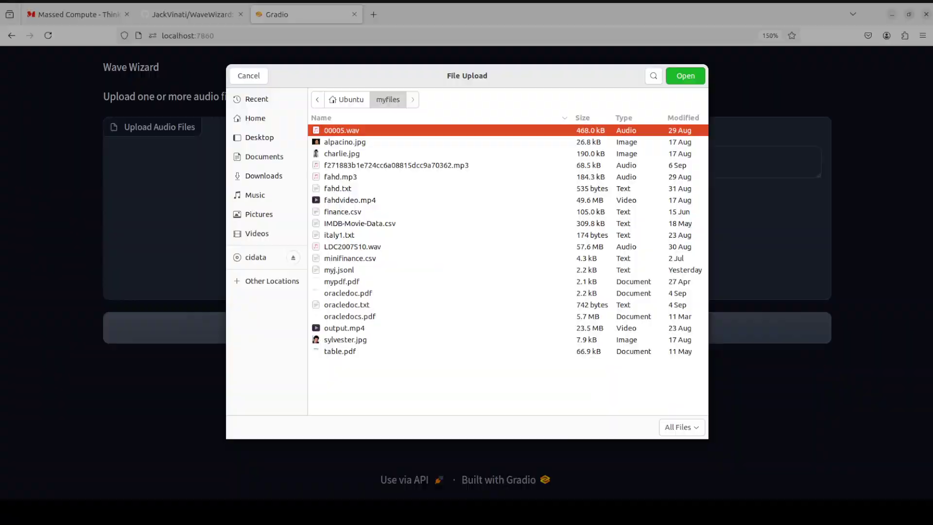
pyautogui.doubleClick(353, 247)
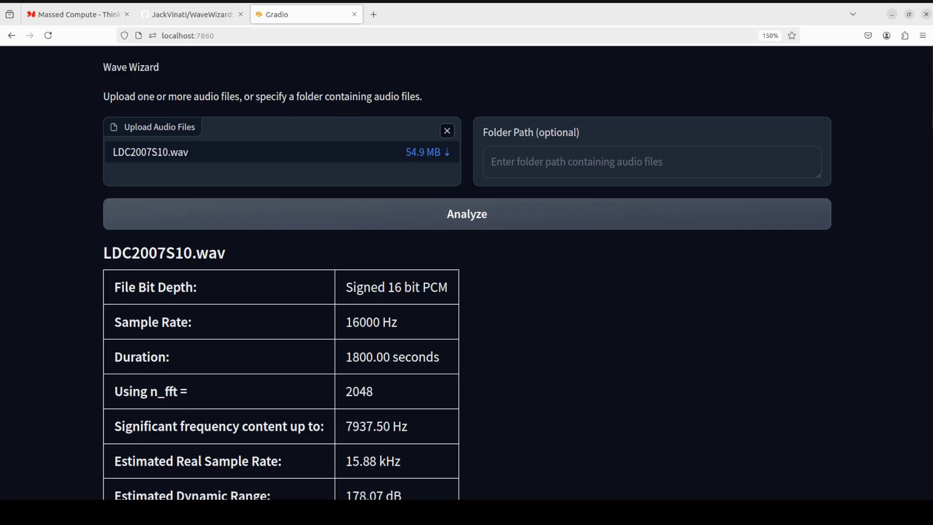
pyautogui.scroll(-3, 597, 373)
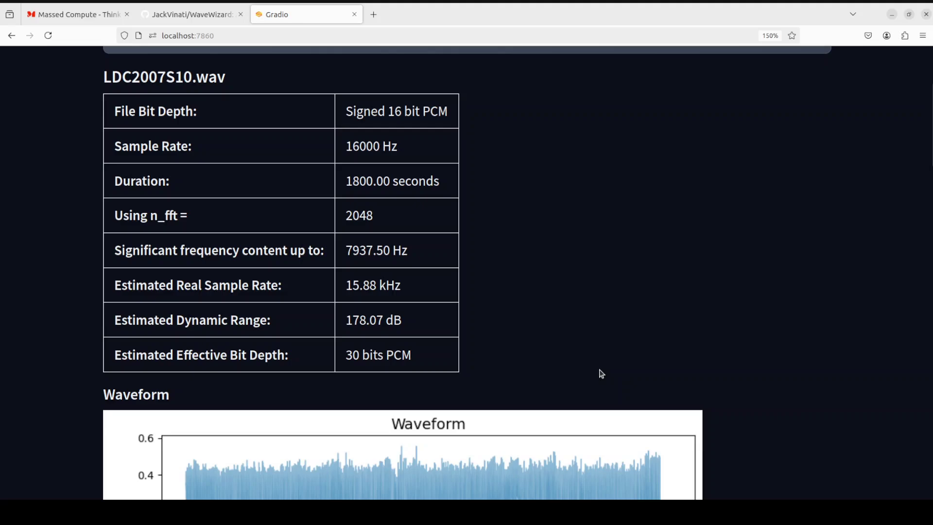
pyautogui.scroll(3, 596, 345)
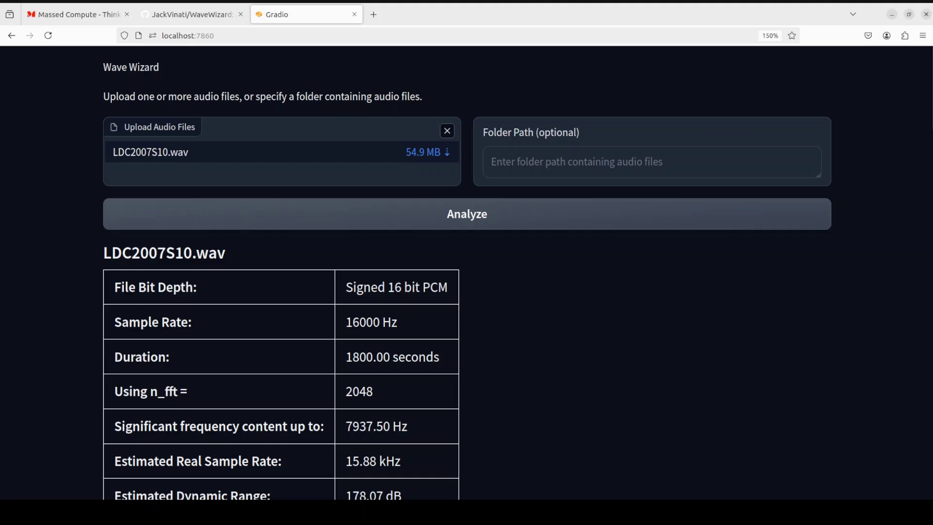
pyautogui.scroll(-5, 521, 340)
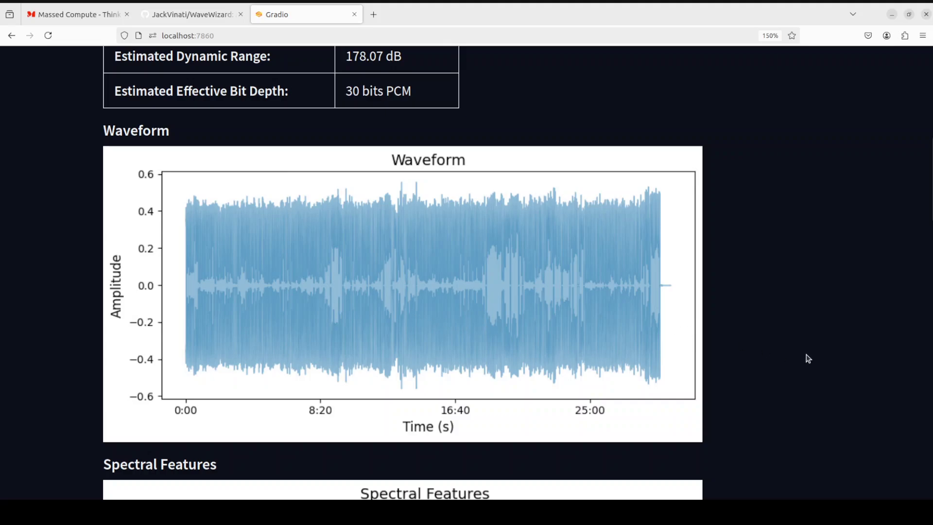
pyautogui.scroll(-10, 788, 354)
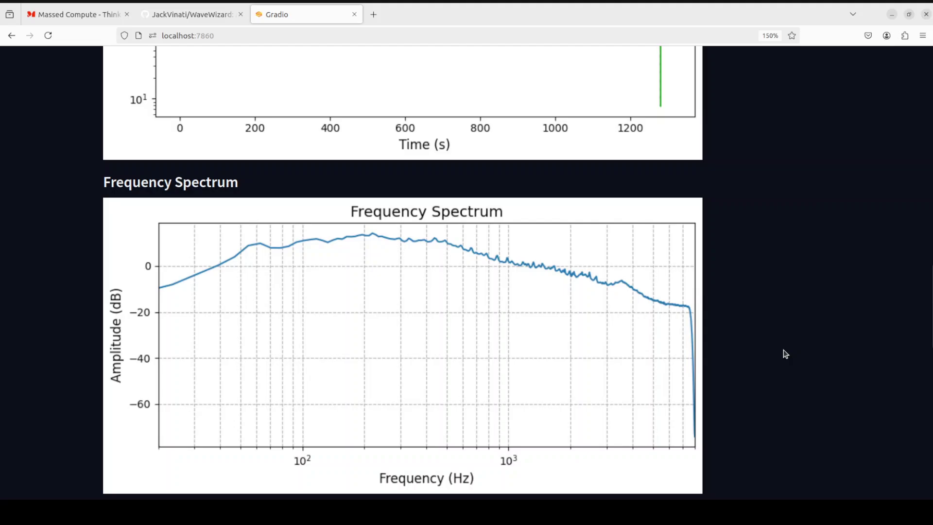
pyautogui.scroll(-8, 759, 348)
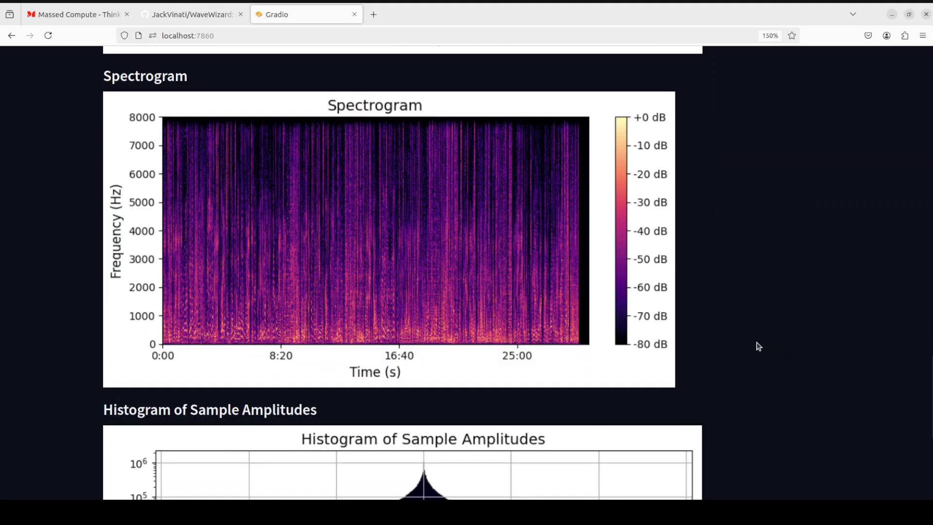
pyautogui.scroll(-5, 664, 301)
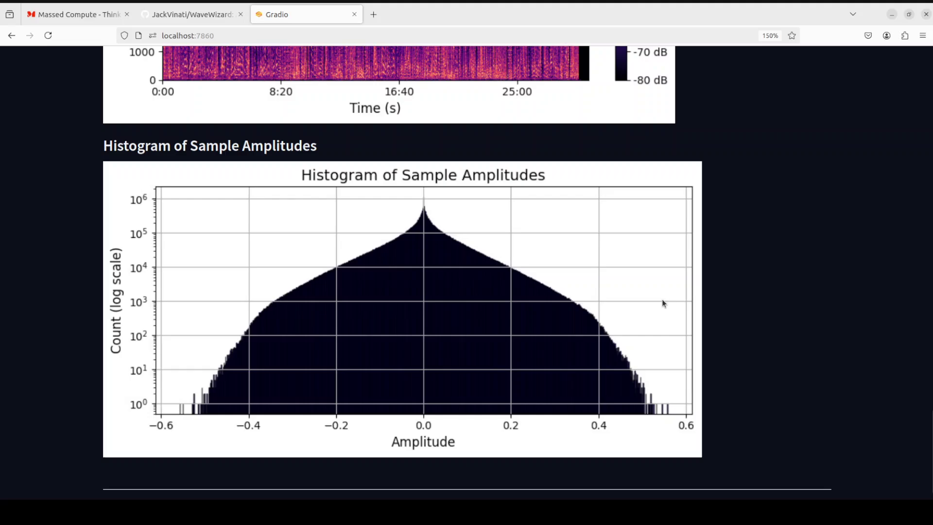
pyautogui.scroll(-2, 663, 304)
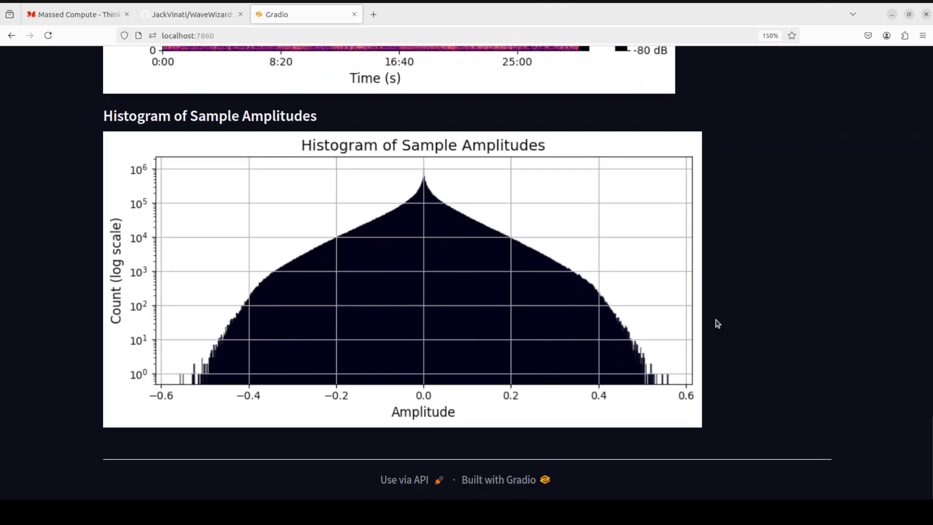
pyautogui.scroll(20, 714, 318)
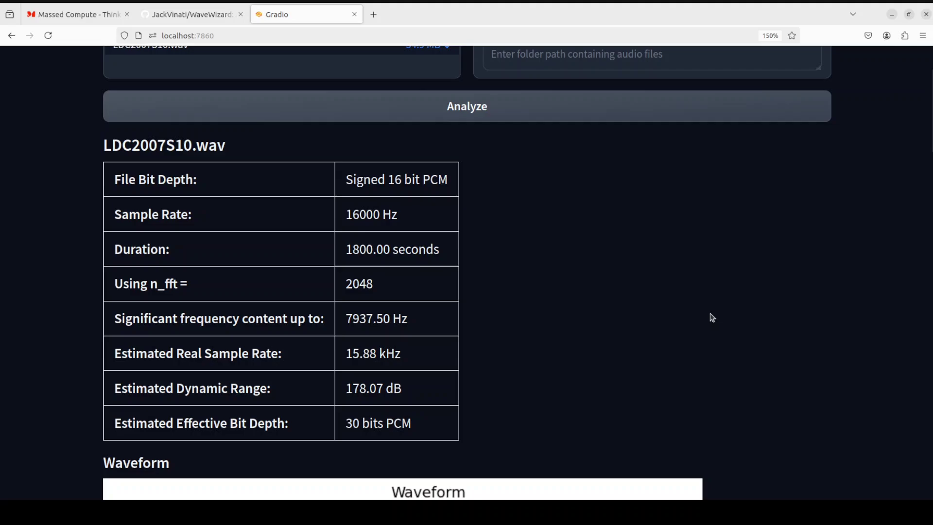
pyautogui.scroll(-3, 712, 318)
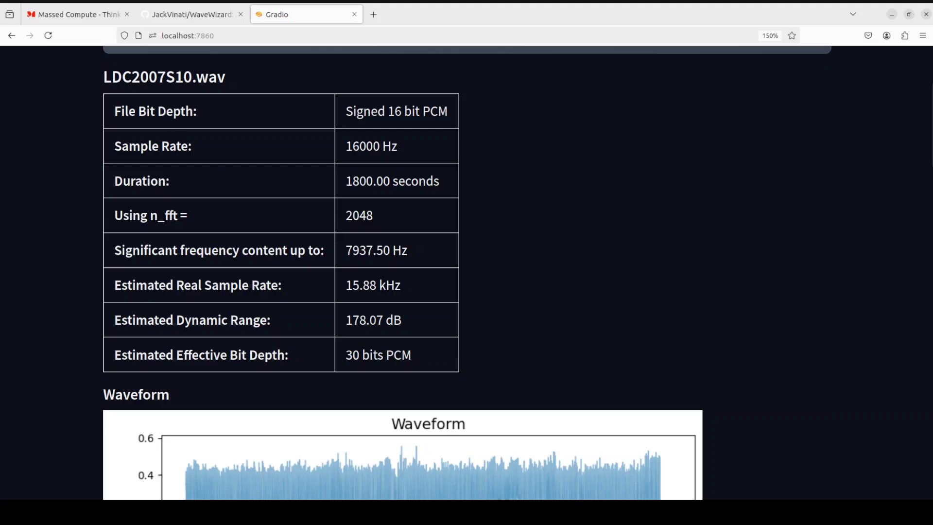
pyautogui.moveTo(176, 286); pyautogui.dragTo(249, 287)
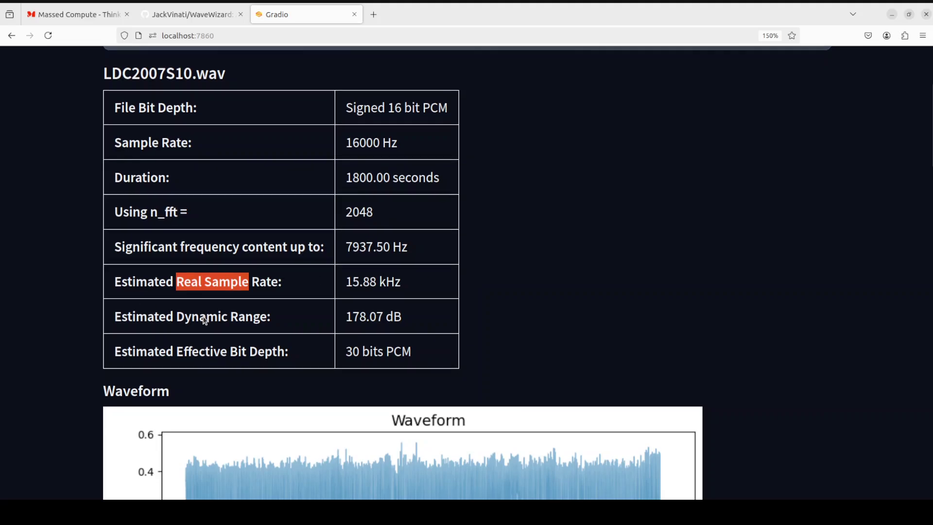
pyautogui.scroll(-3, 204, 320)
pyautogui.click(578, 262)
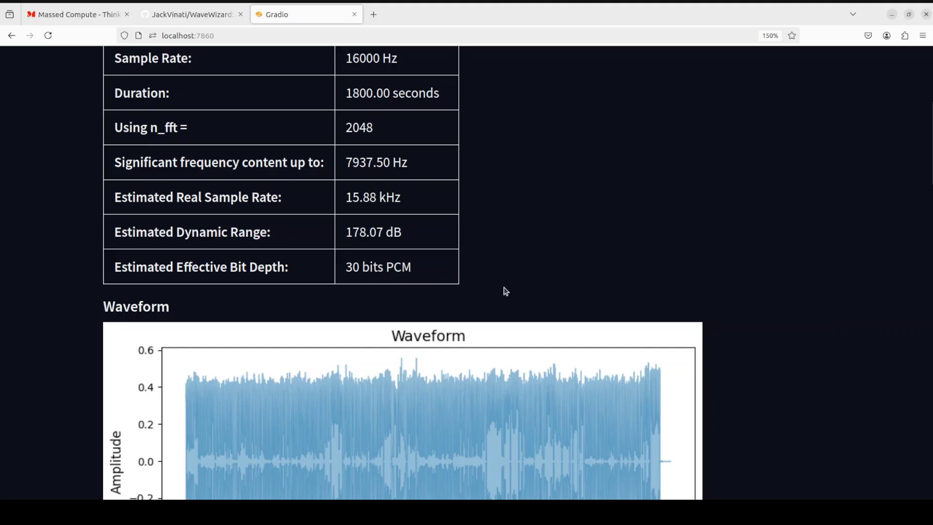
pyautogui.scroll(-5, 417, 295)
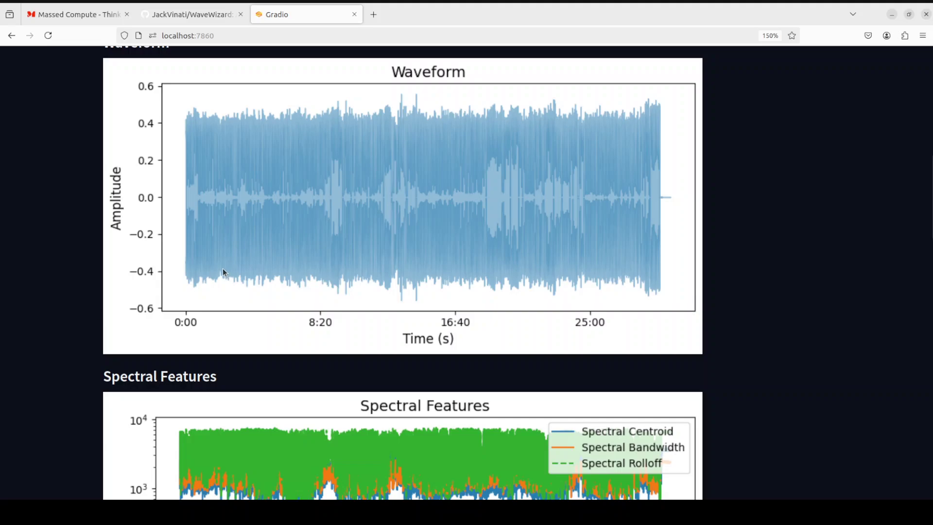
pyautogui.scroll(-3, 222, 269)
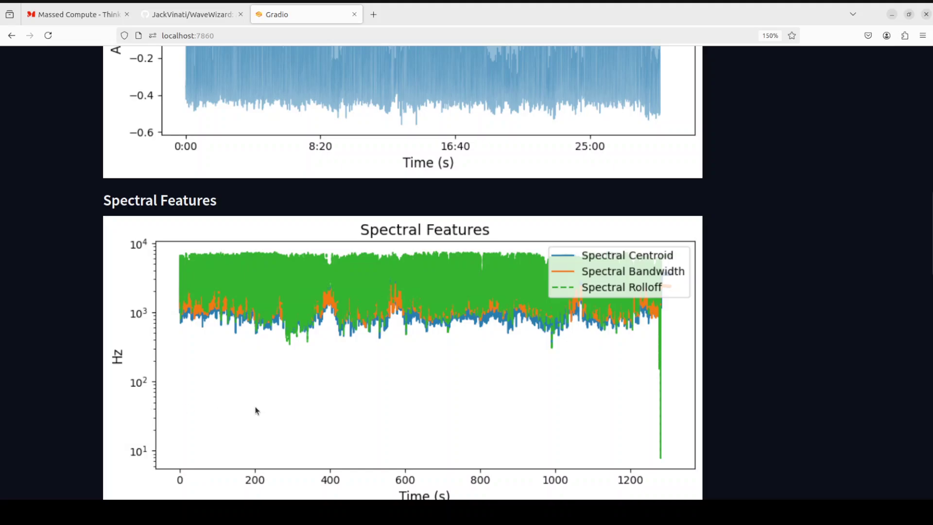
pyautogui.scroll(-3, 253, 400)
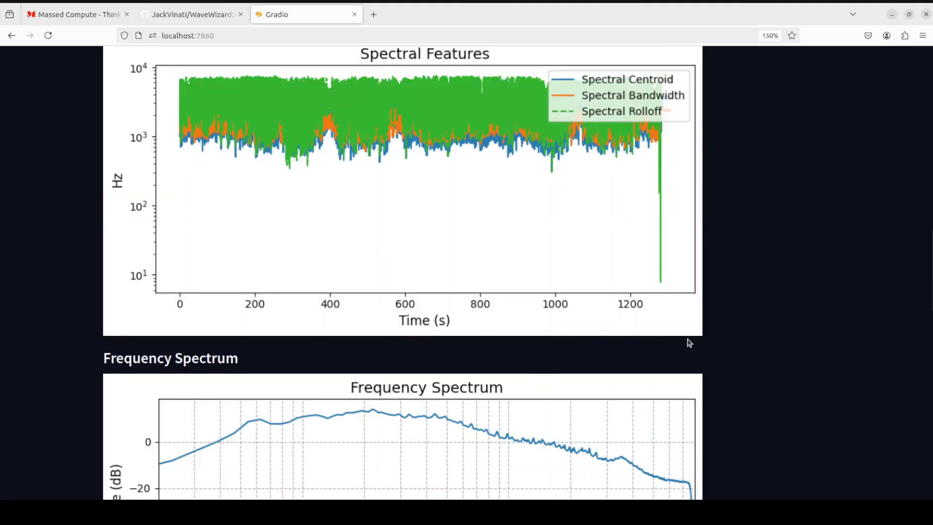
pyautogui.scroll(-2, 693, 342)
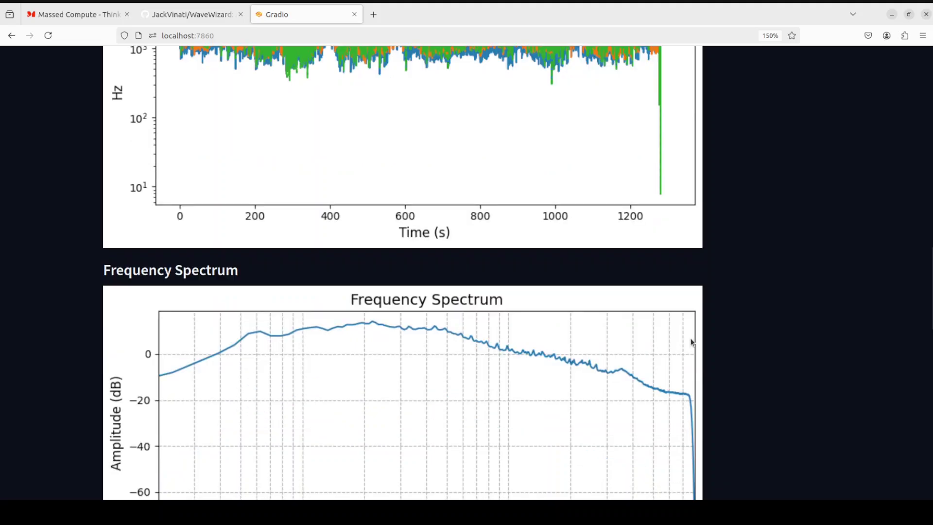
pyautogui.scroll(-8, 693, 343)
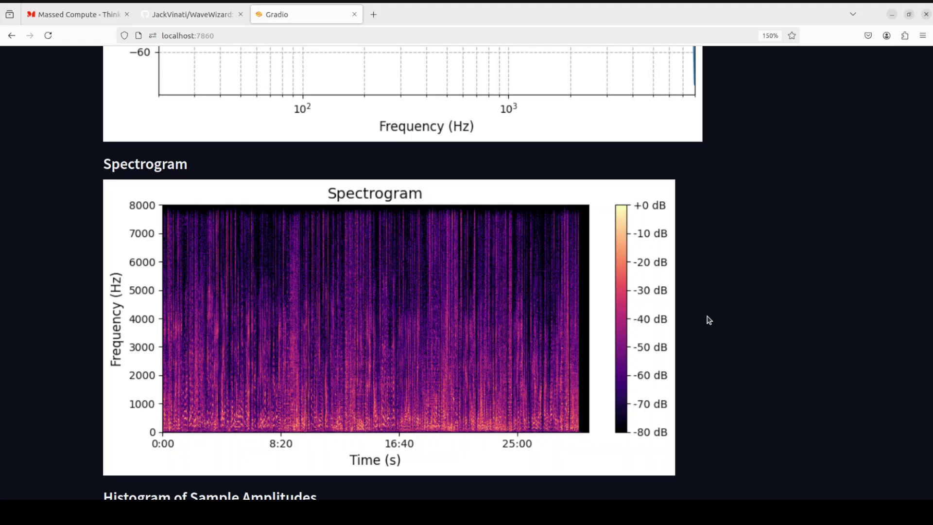
pyautogui.scroll(-5, 732, 313)
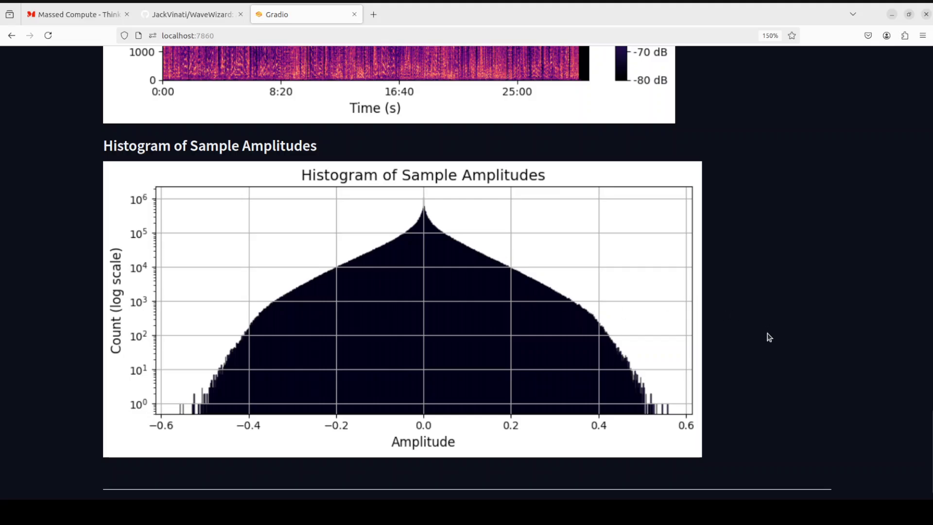
pyautogui.scroll(-1, 772, 325)
pyautogui.scroll(4, 771, 333)
pyautogui.scroll(15, 770, 334)
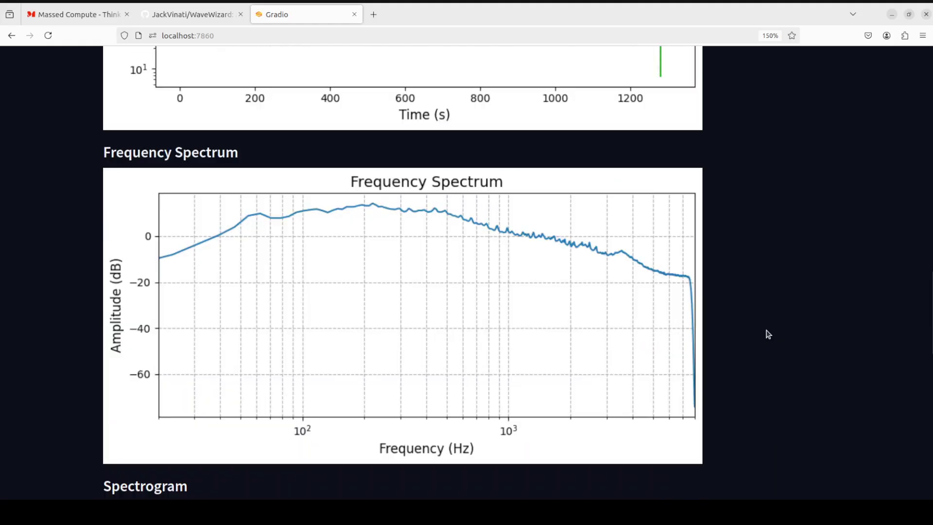
pyautogui.scroll(4, 768, 335)
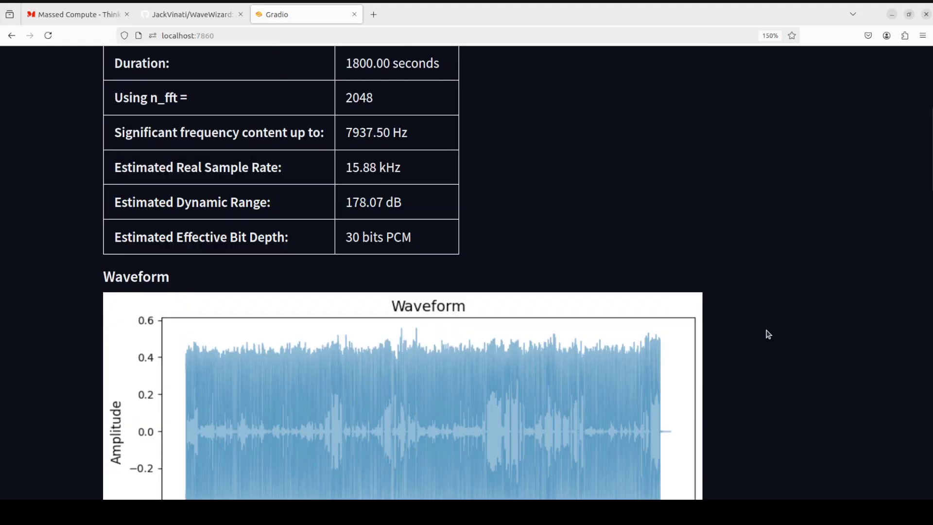
pyautogui.scroll(4, 766, 331)
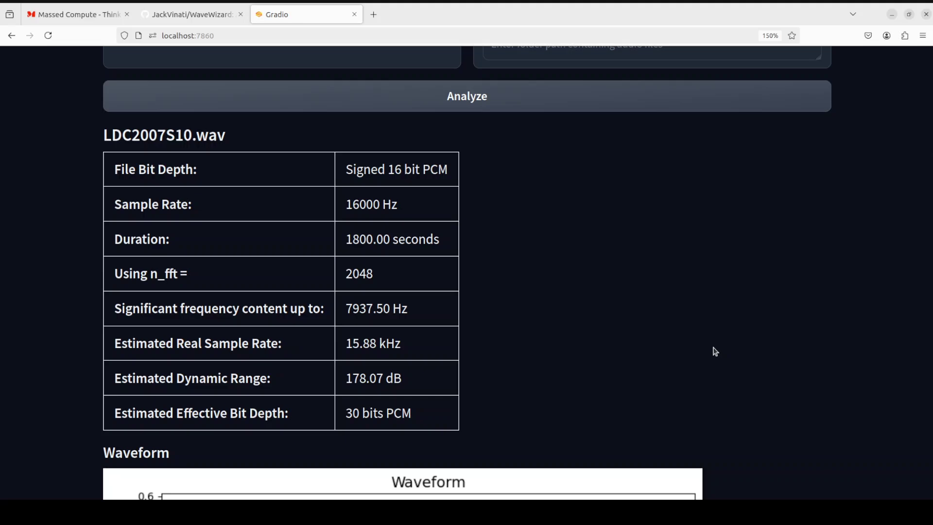
pyautogui.scroll(-10, 715, 351)
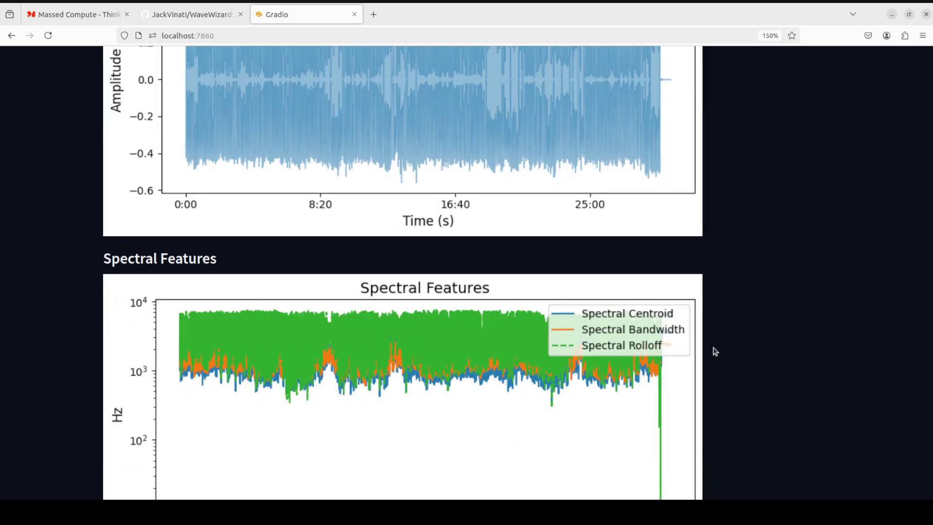
pyautogui.scroll(-15, 714, 351)
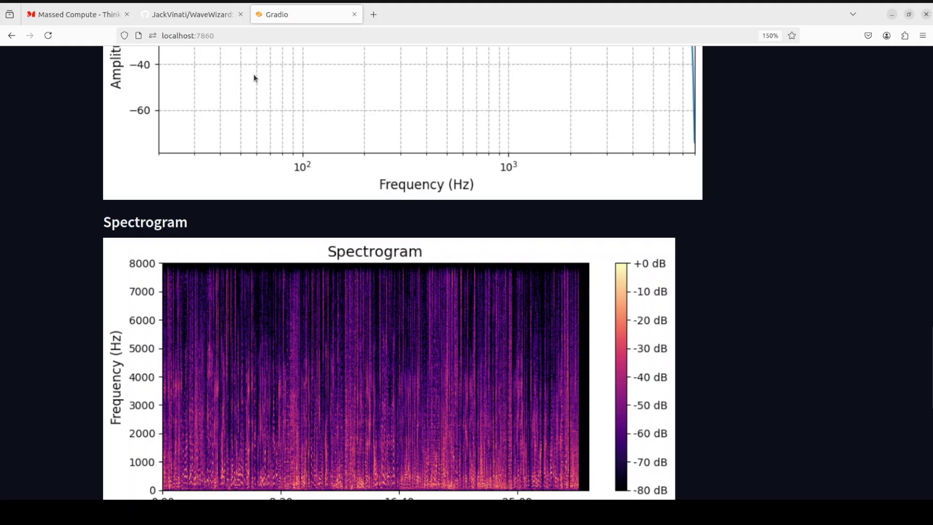
# Step: Switch to the WaveWizard GitHub tab showing the README's WAVEWIZARD banner
pyautogui.click(177, 18)
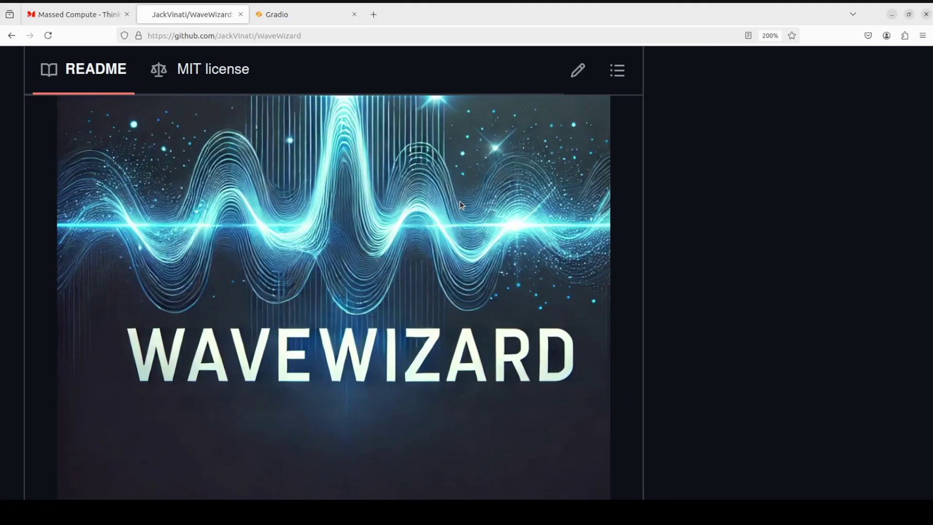